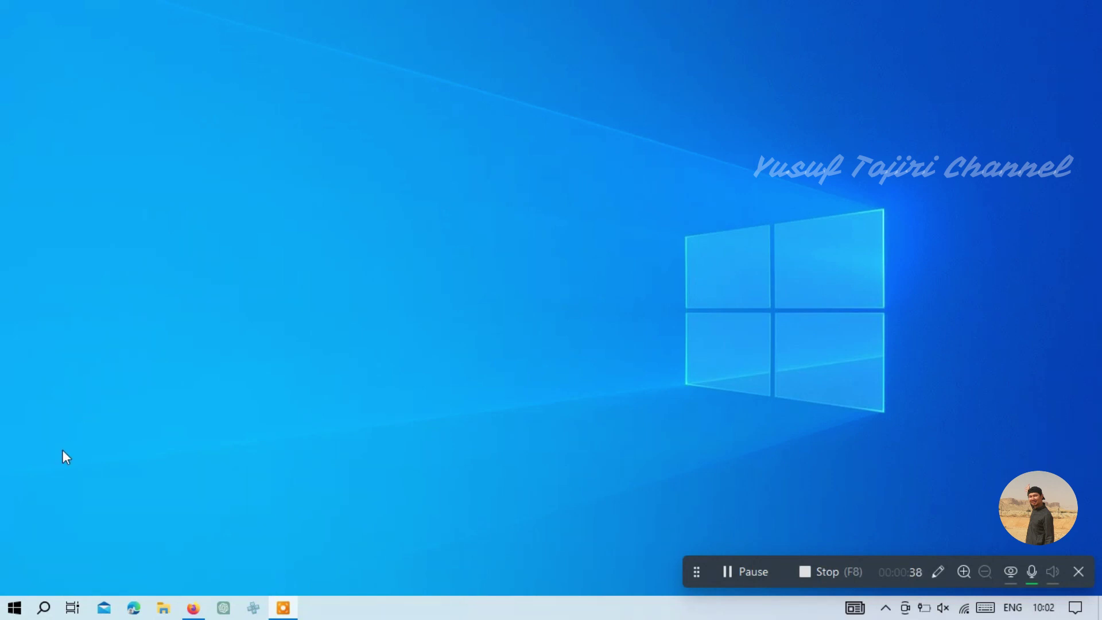
Find and open Control Panel, and bring up its list of installed programs for uninstalling.
click(38, 610)
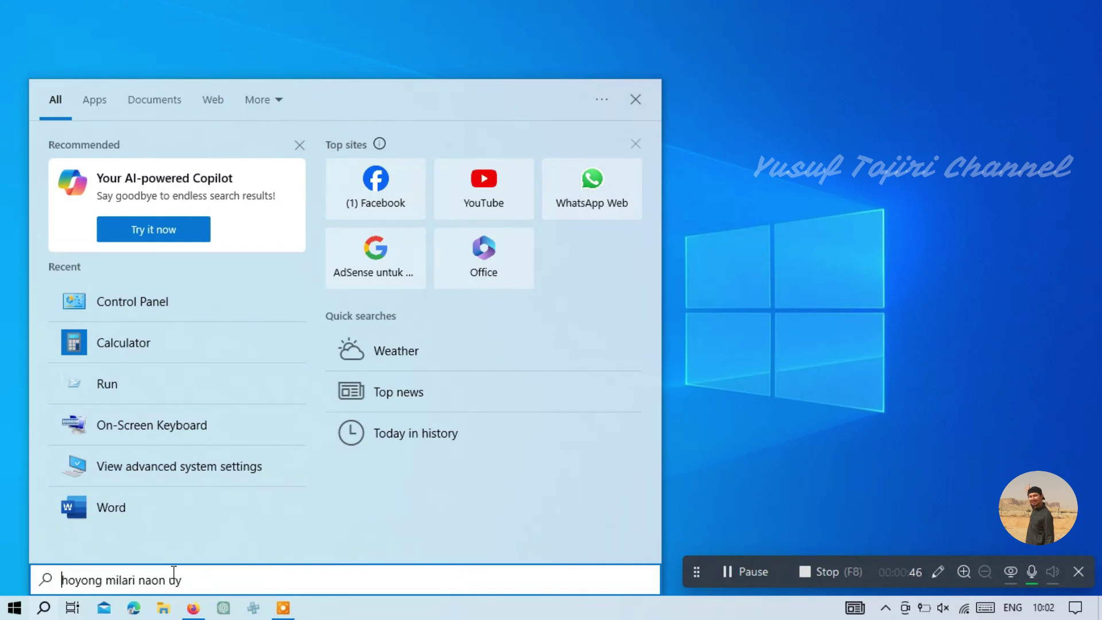
text(contr)
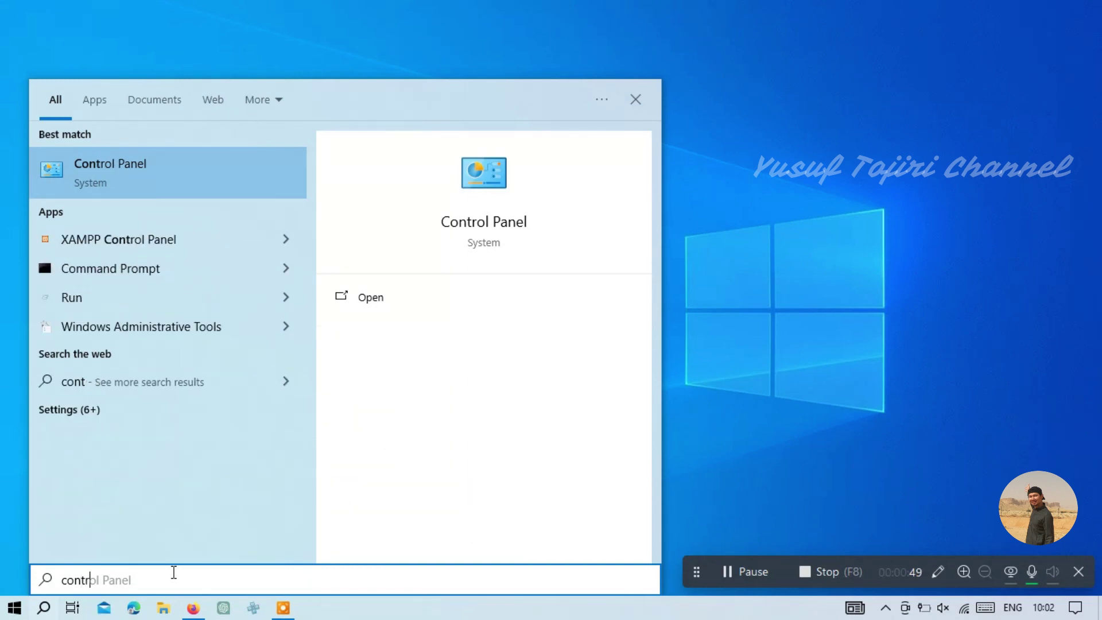
text(ol )
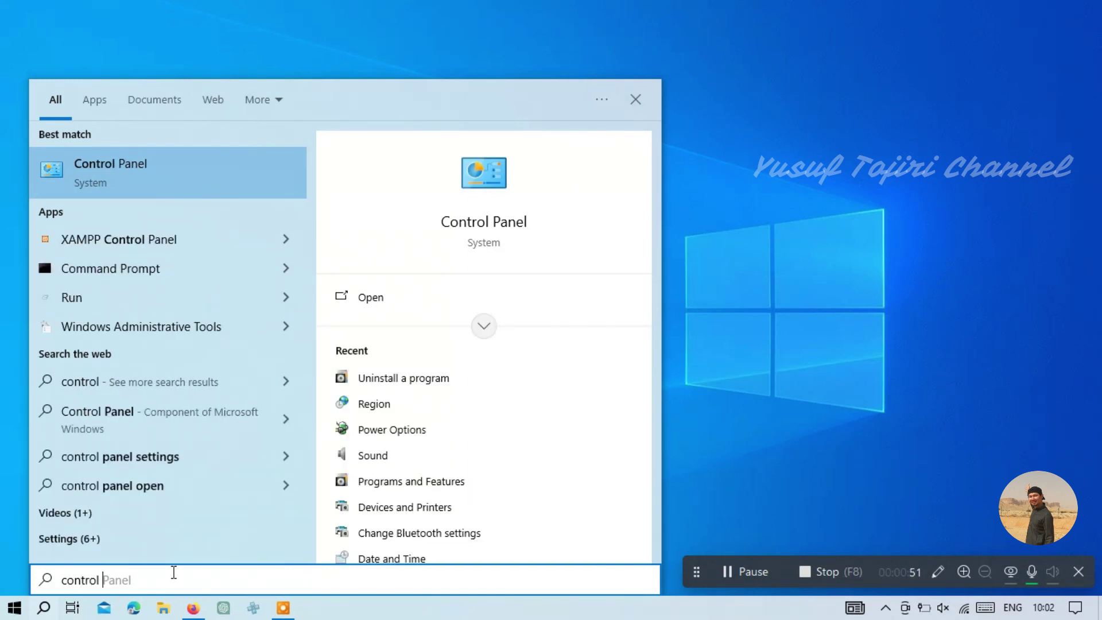
text(panel)
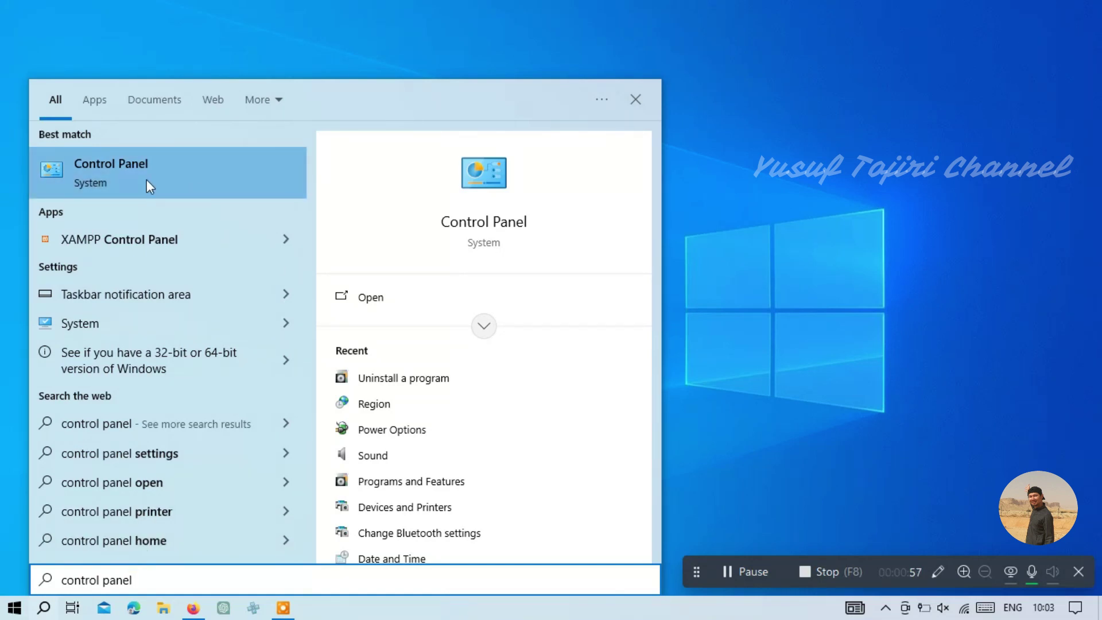
click(374, 299)
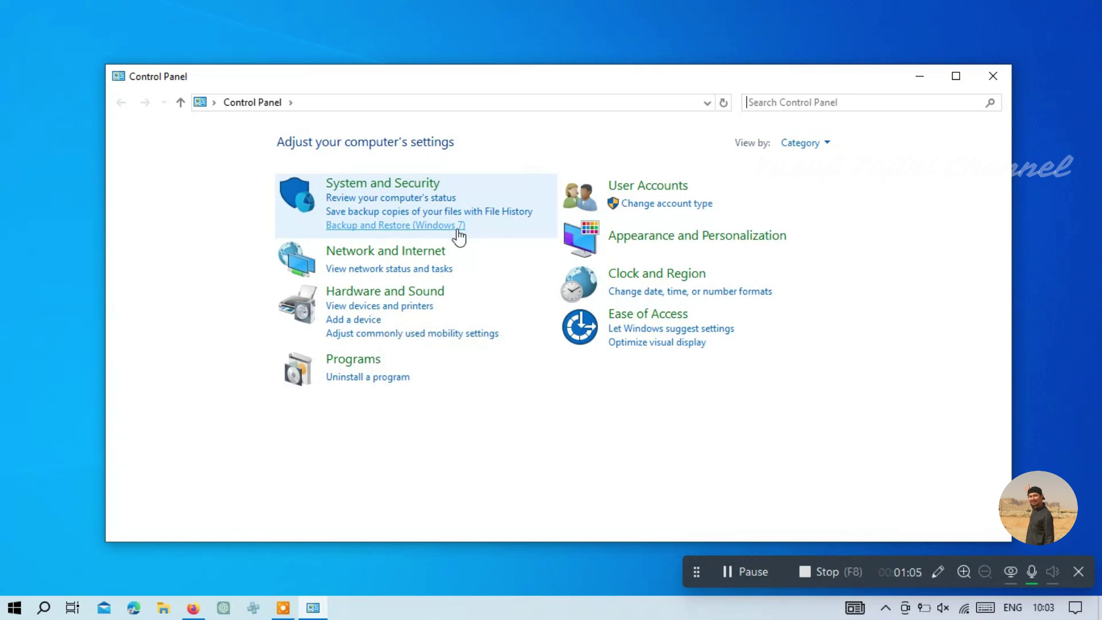
click(363, 380)
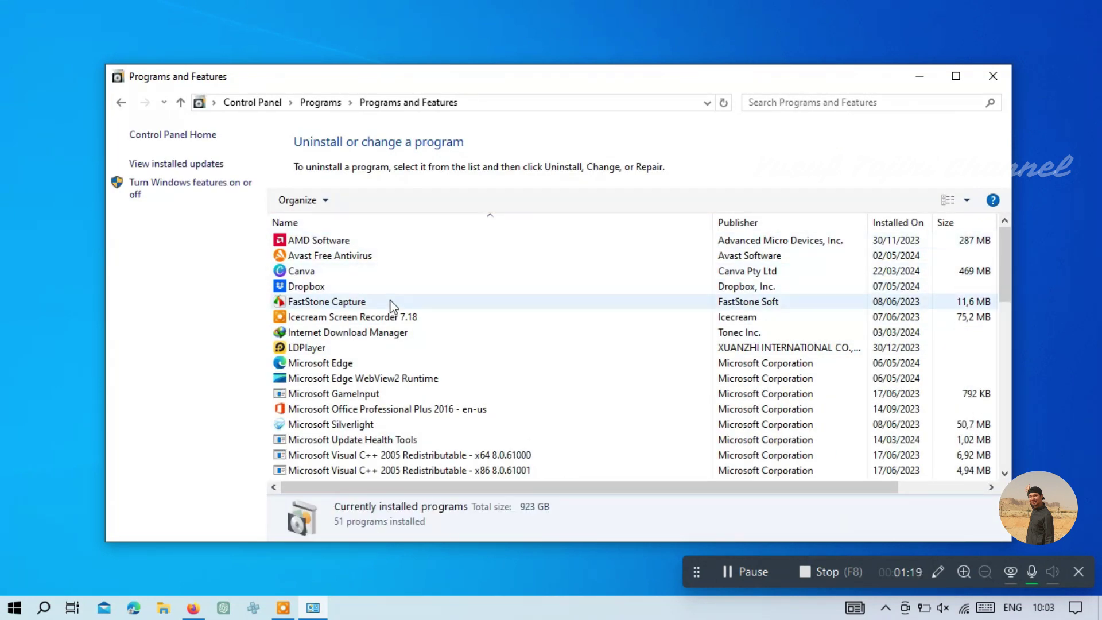
Uninstall Internet Download Manager using the full removal option "Penuh".
click(382, 333)
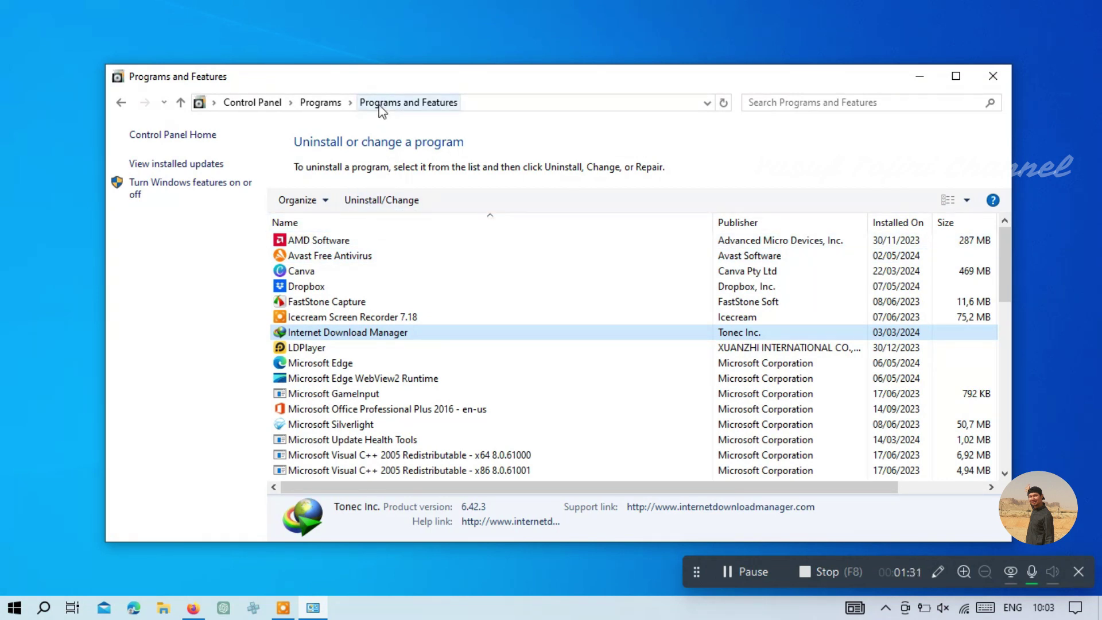
click(375, 201)
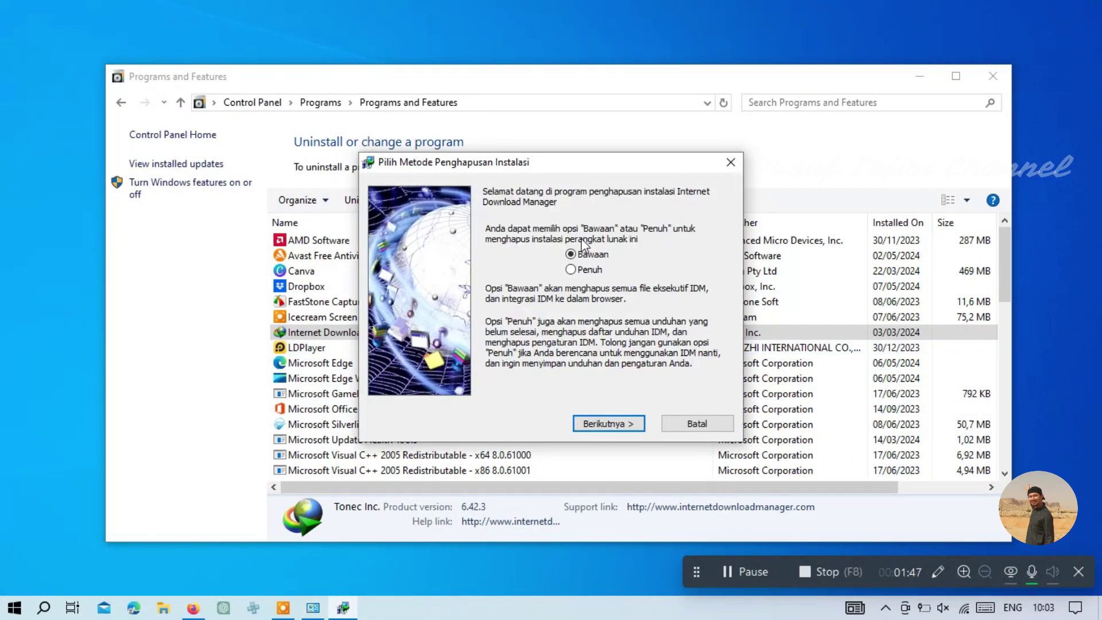
click(578, 271)
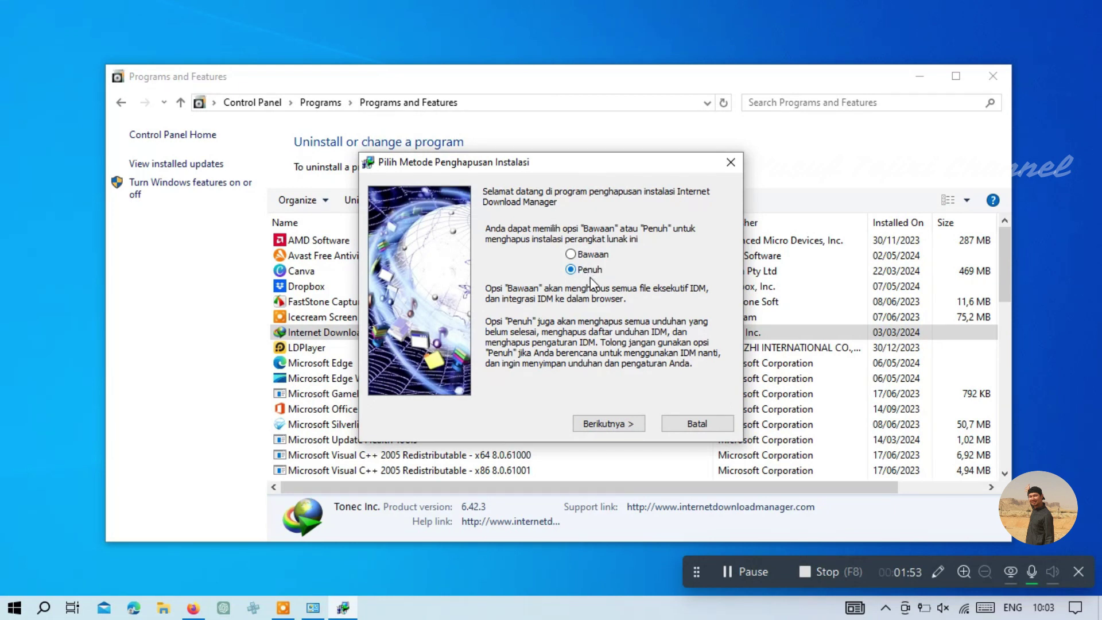
click(609, 423)
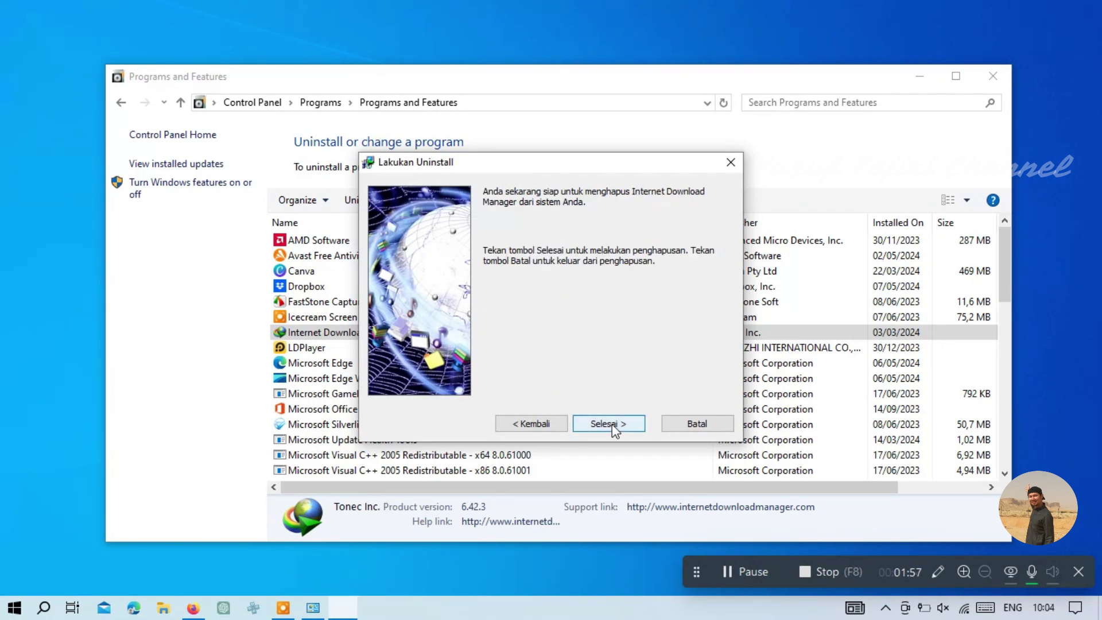
click(612, 425)
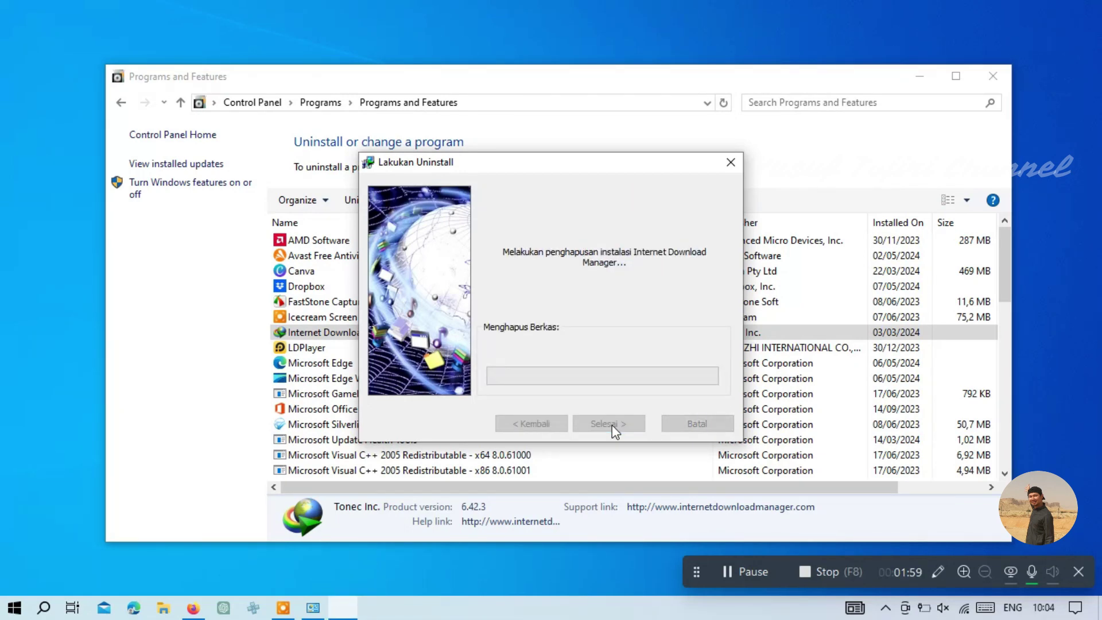
click(928, 82)
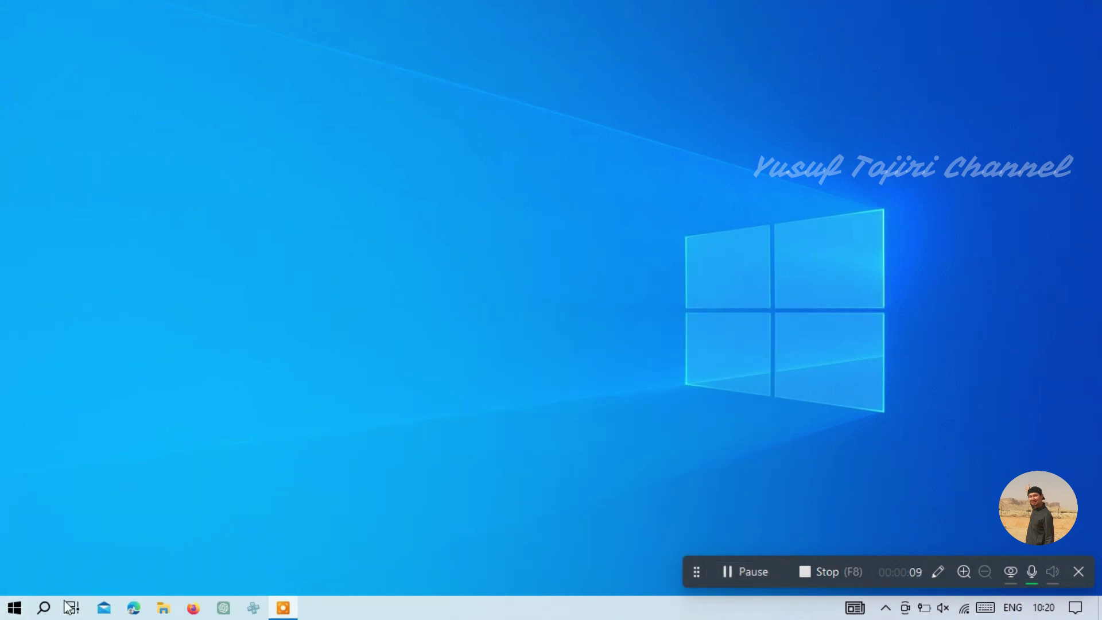
Search Windows for "regedit" and open the Registry Editor.
click(45, 608)
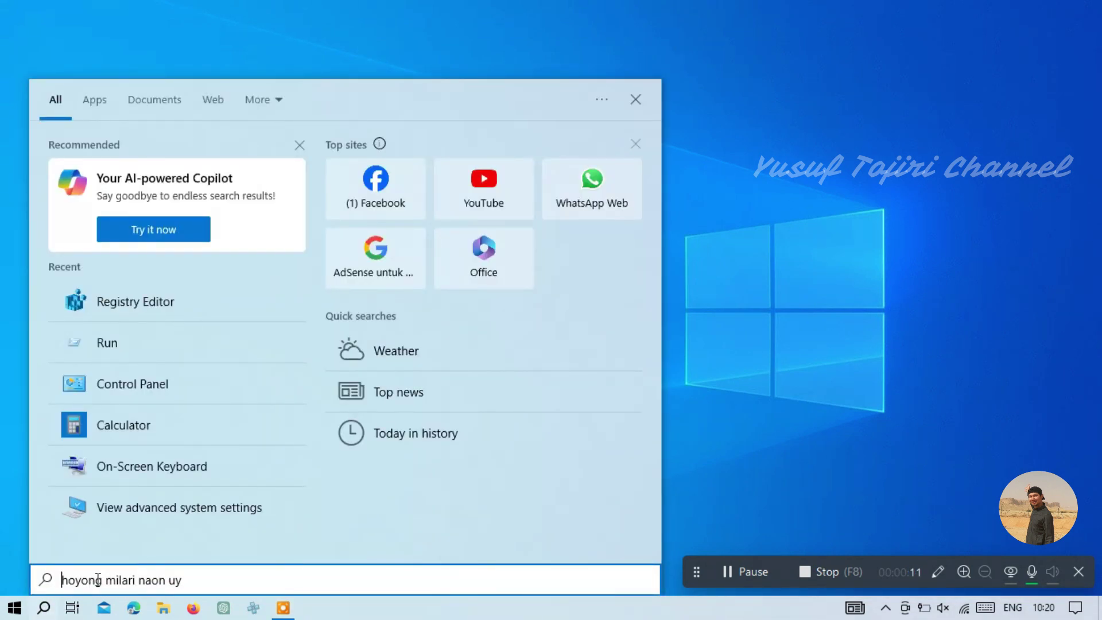
text(re)
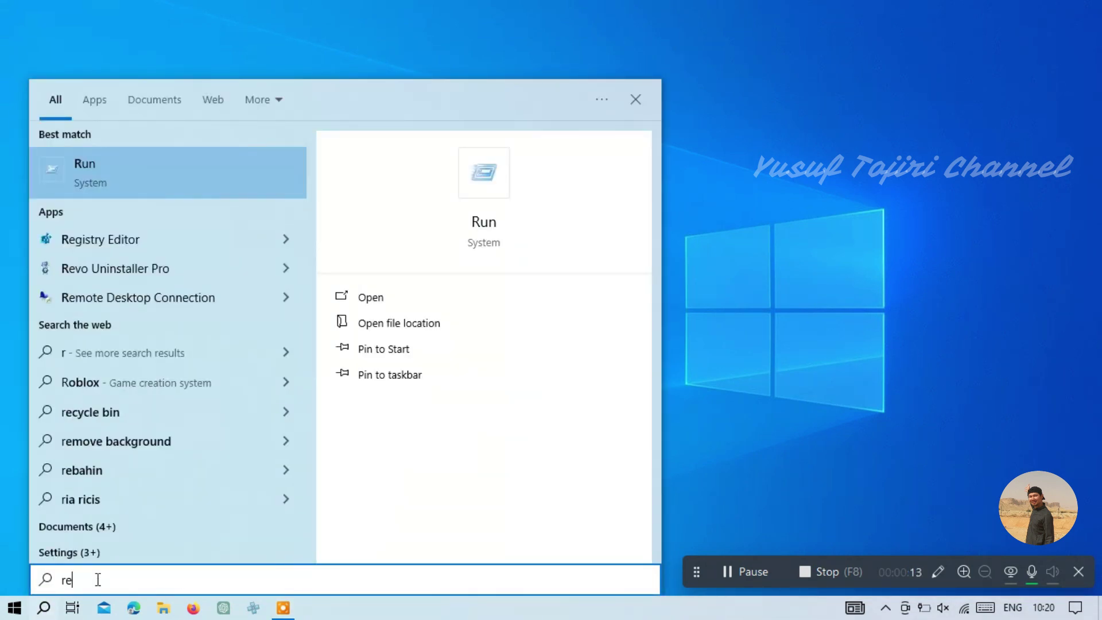
text(g)
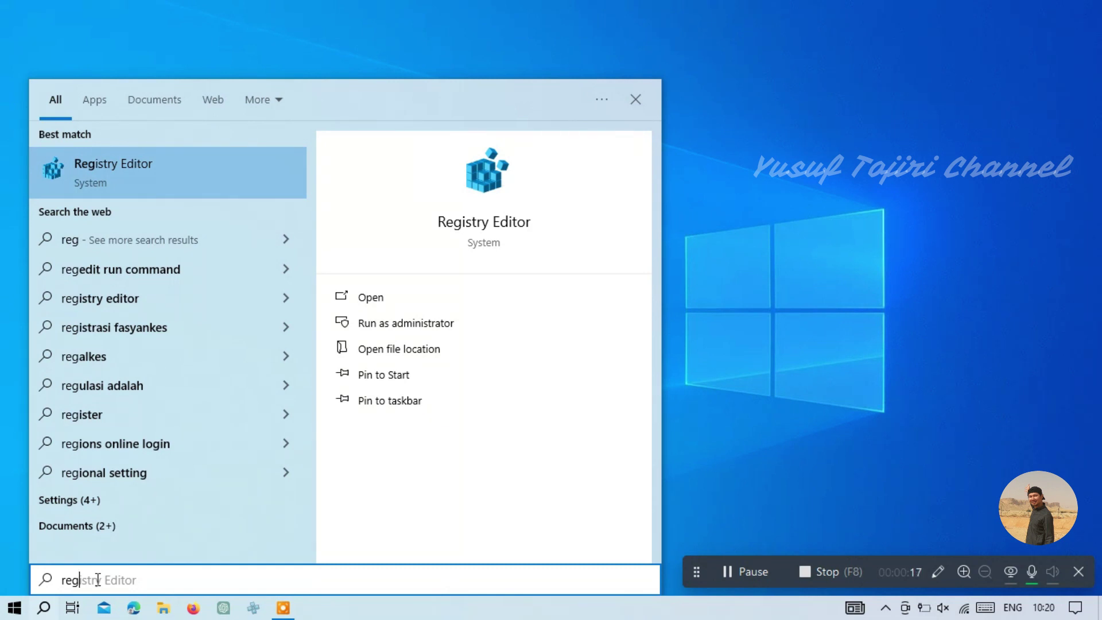
text(edit)
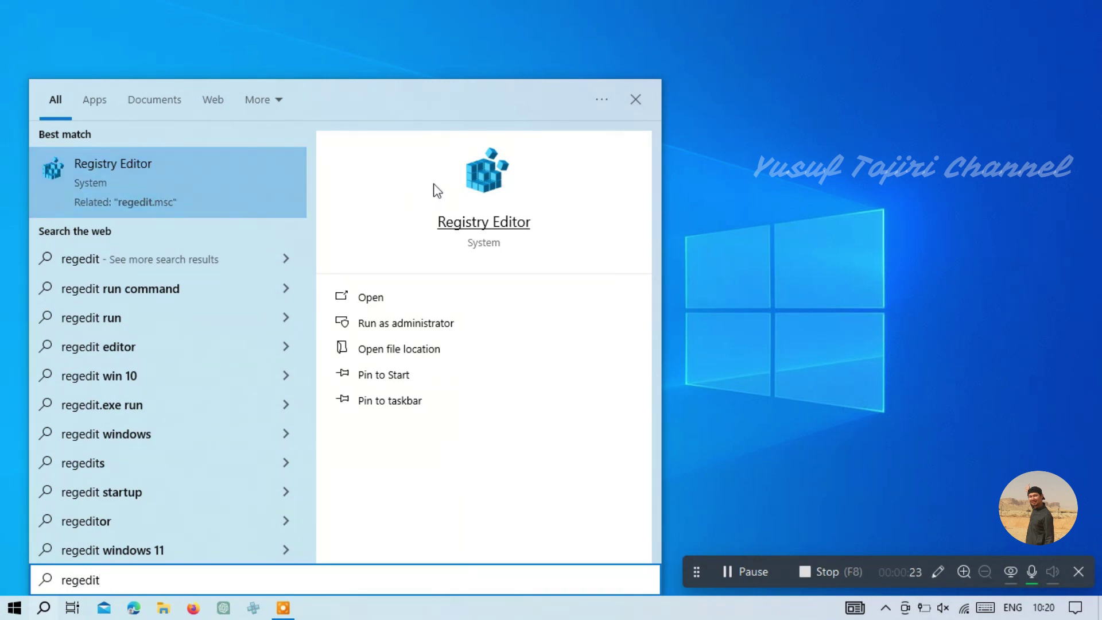
click(370, 299)
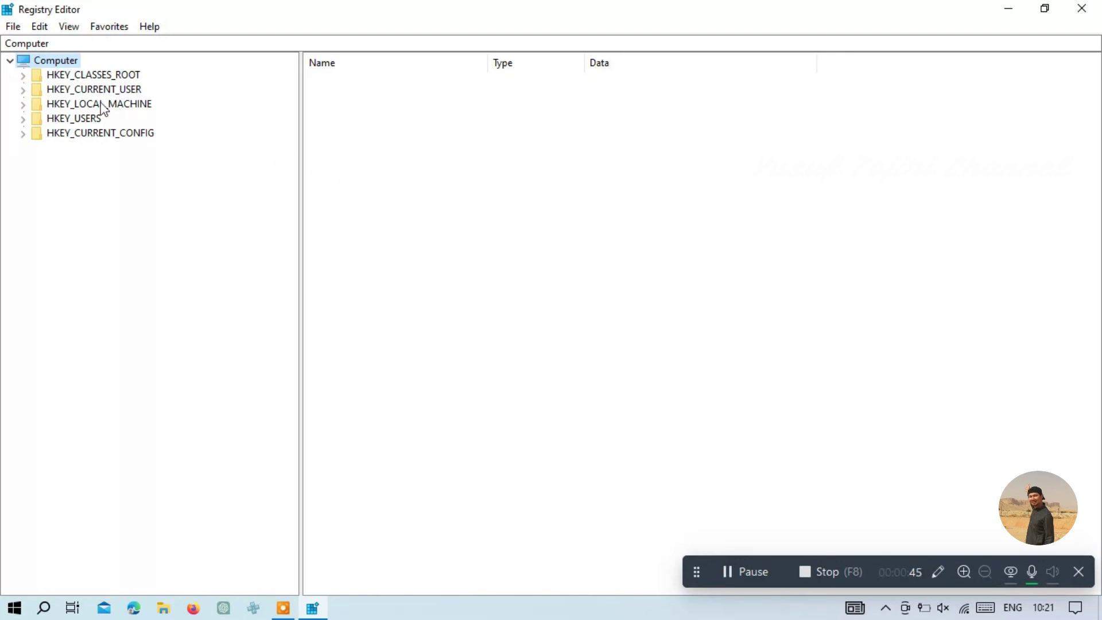
Examine the subkeys of HKEY_CURRENT_USER\SOFTWARE for an Internet Download Manager entry, and collapse HKEY_CURRENT_USER.
click(56, 90)
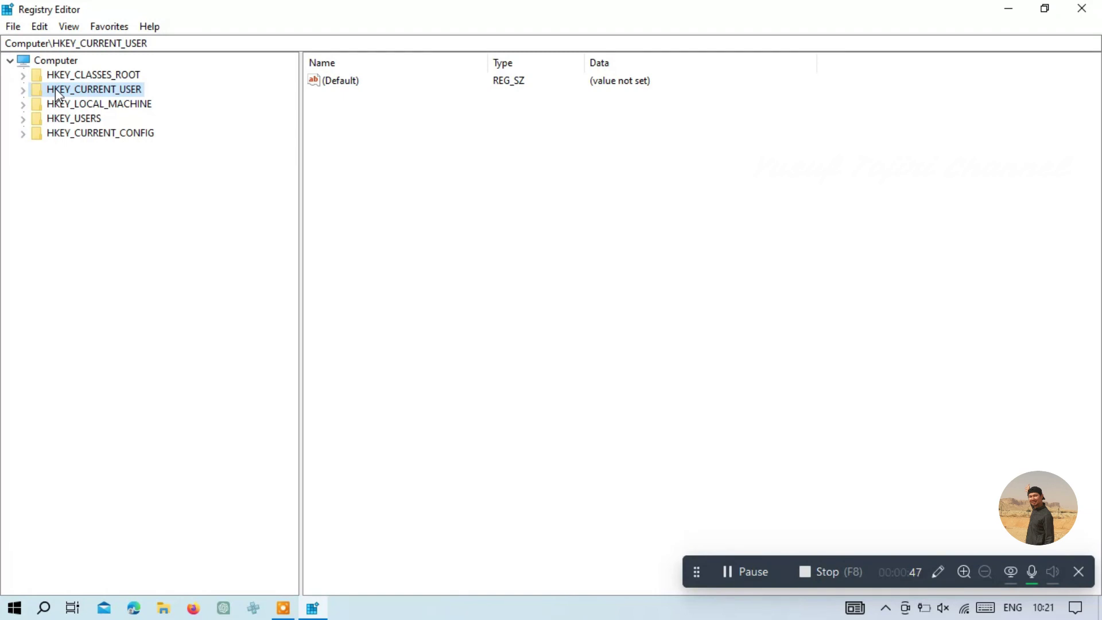
click(23, 91)
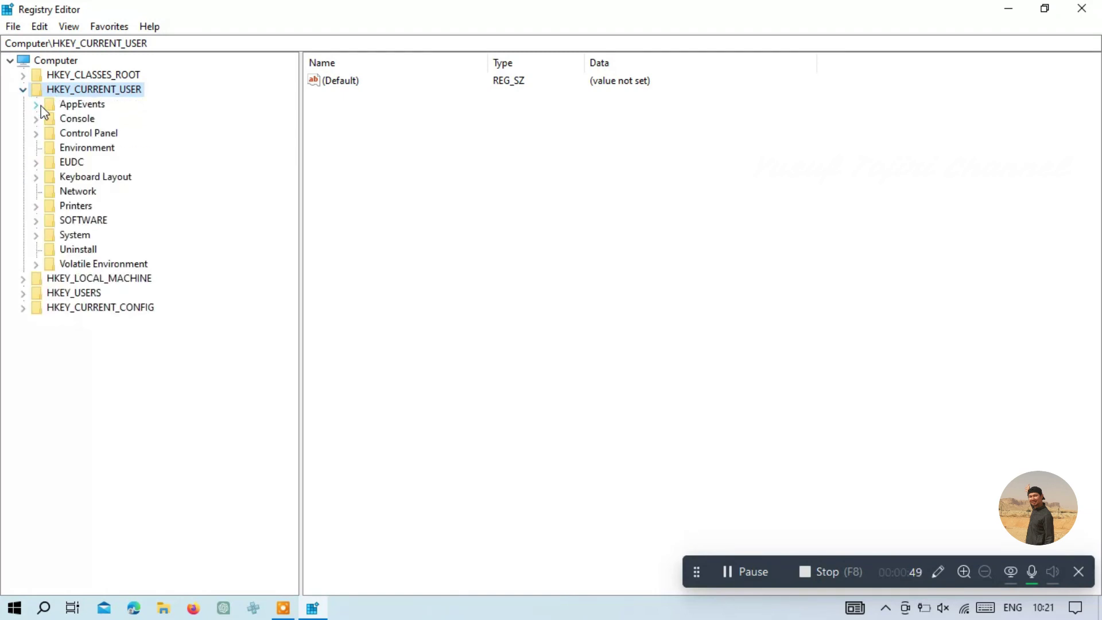
click(84, 221)
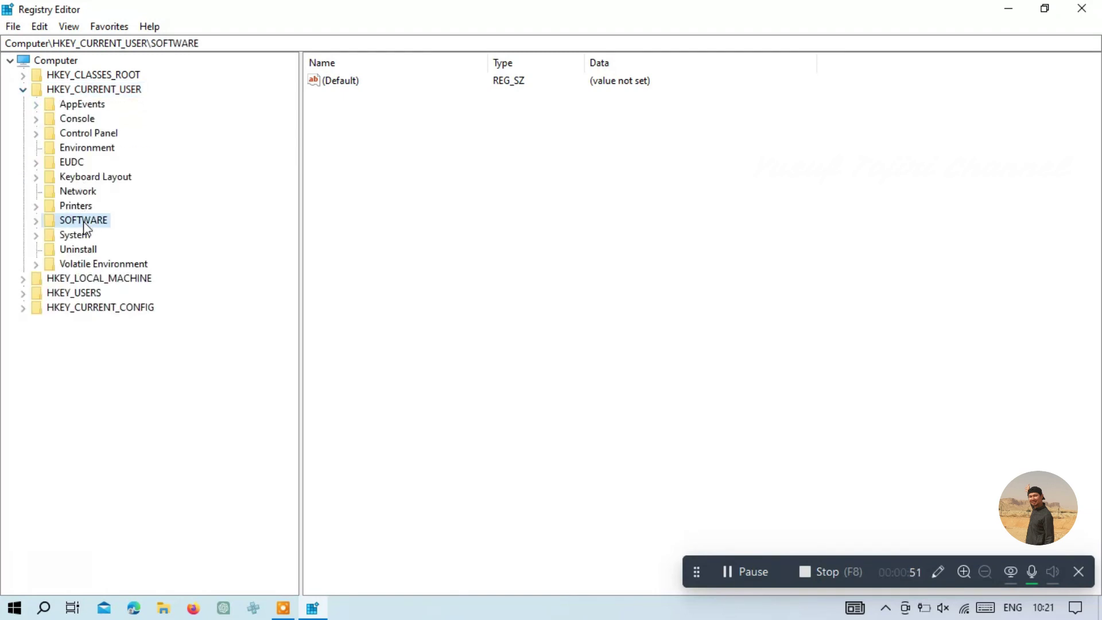
click(36, 221)
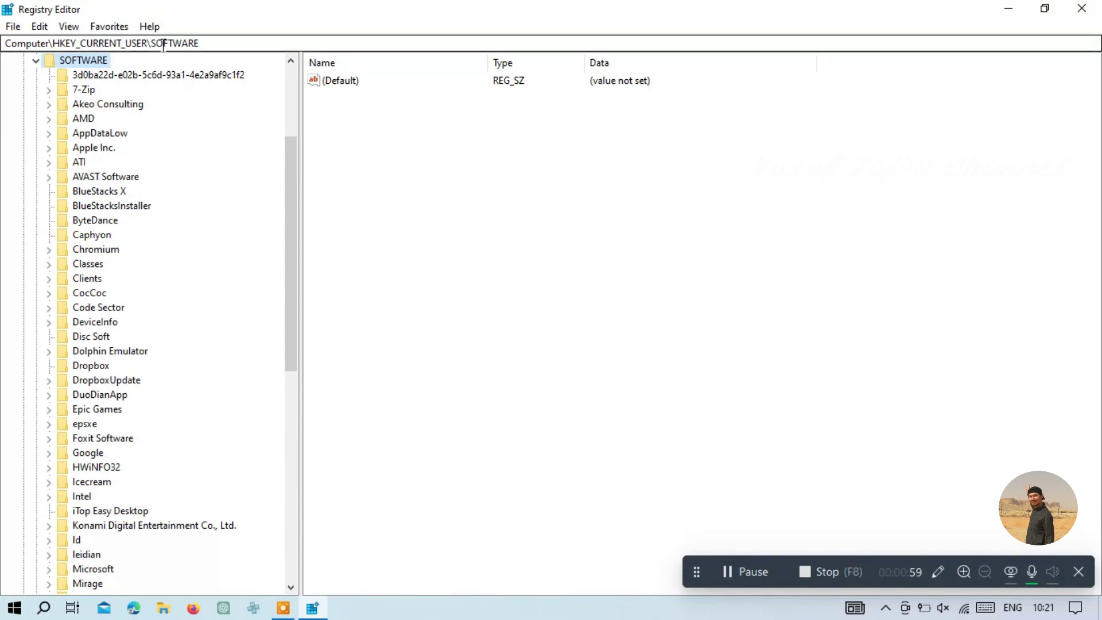
scroll(141, 343, down, 4)
scroll(138, 342, down, 3)
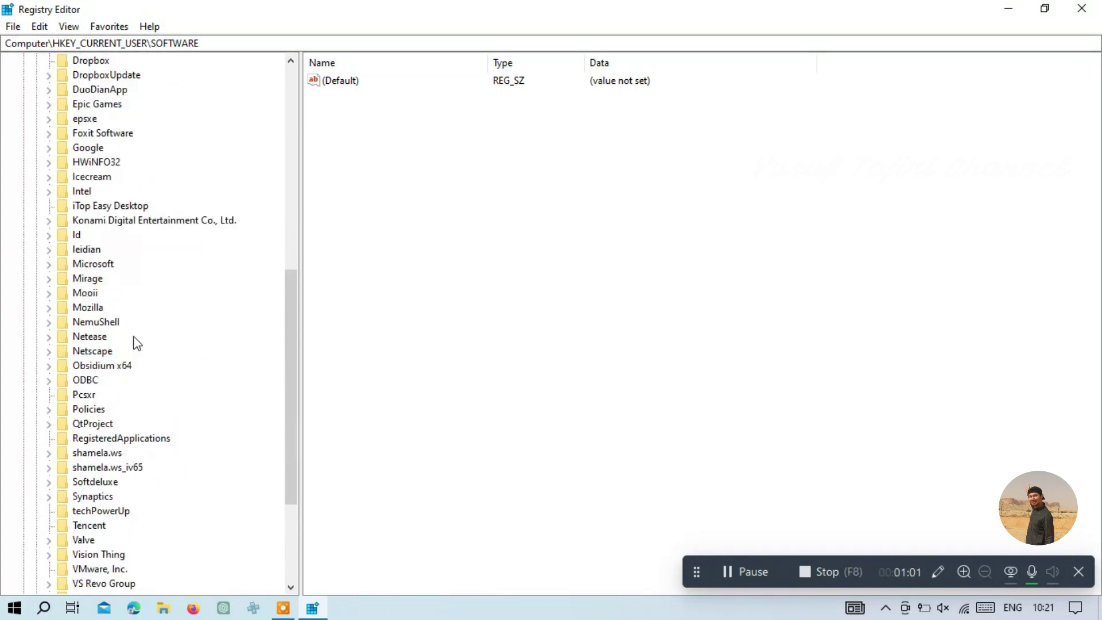
scroll(135, 343, down, 3)
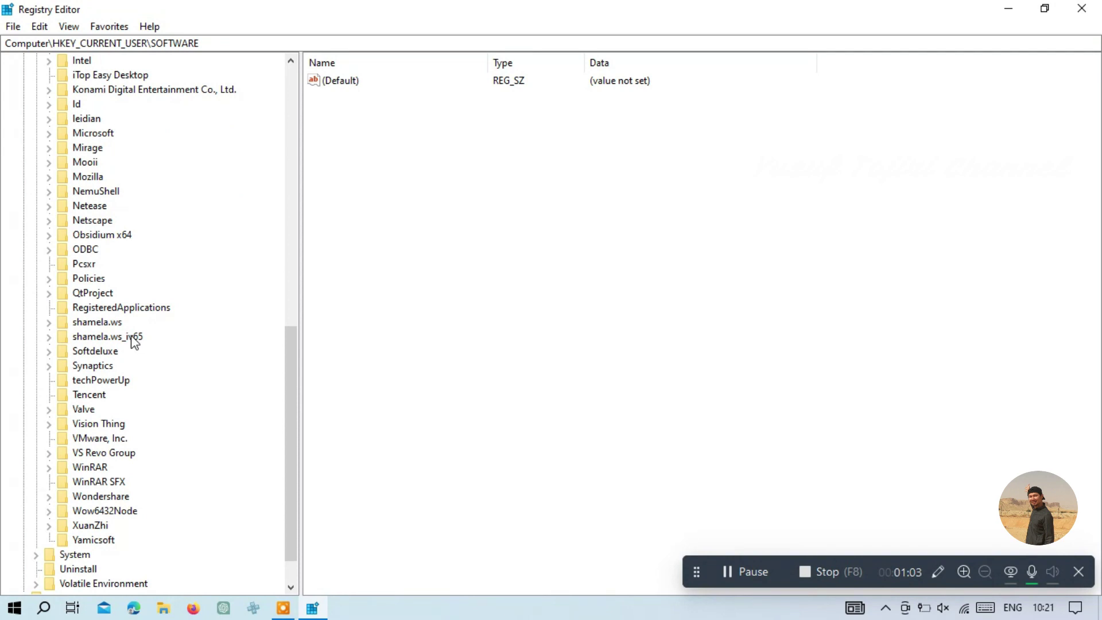
scroll(133, 347, up, 10)
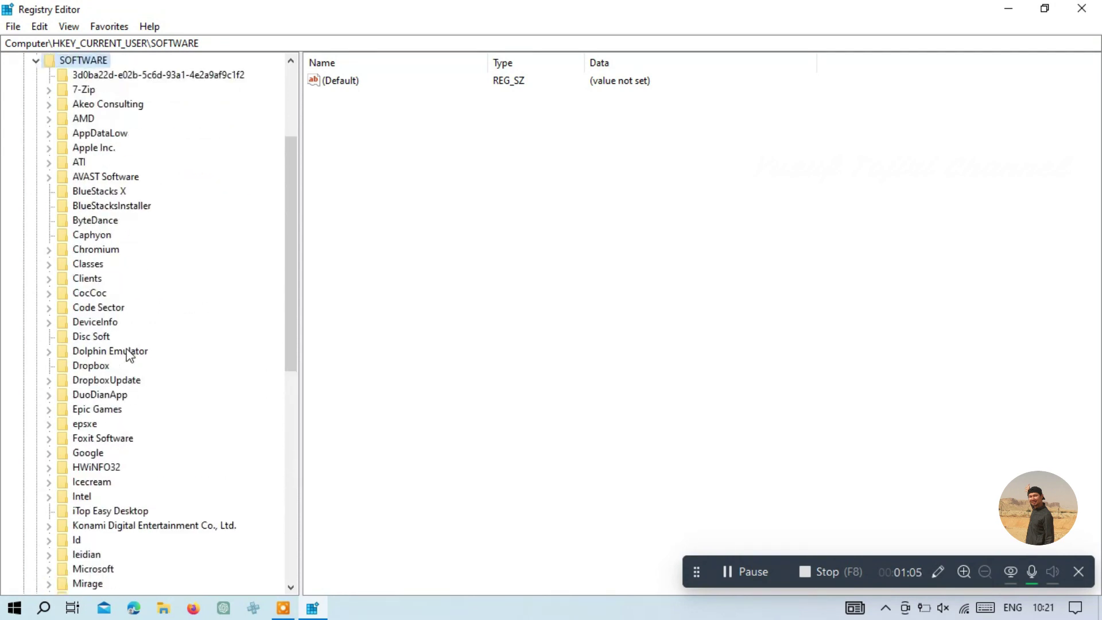
scroll(131, 355, up, 2)
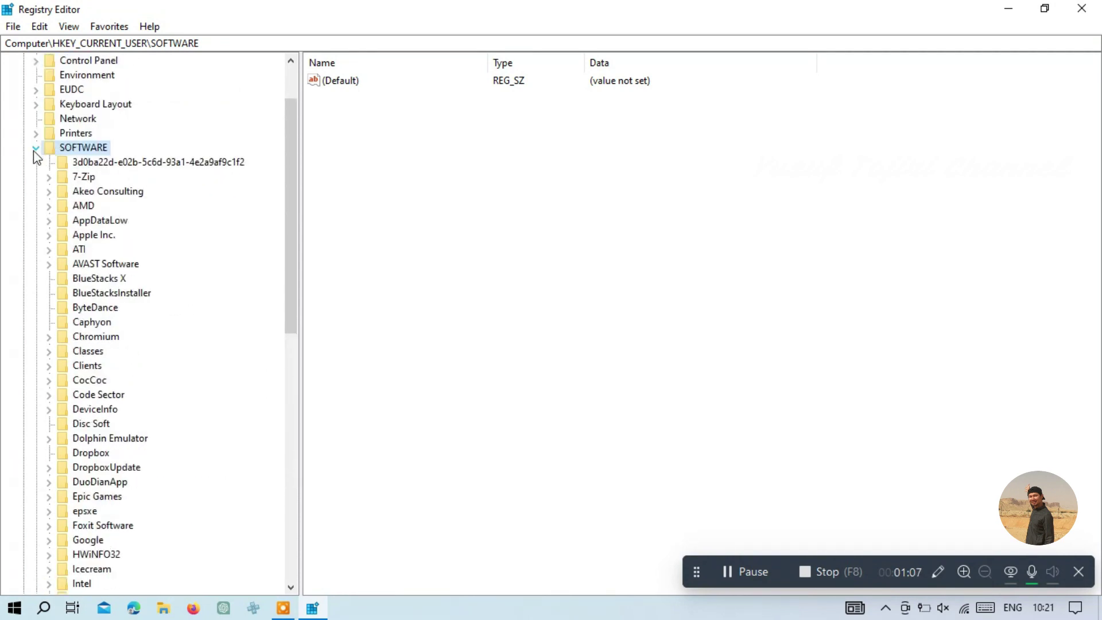
scroll(33, 151, up, 2)
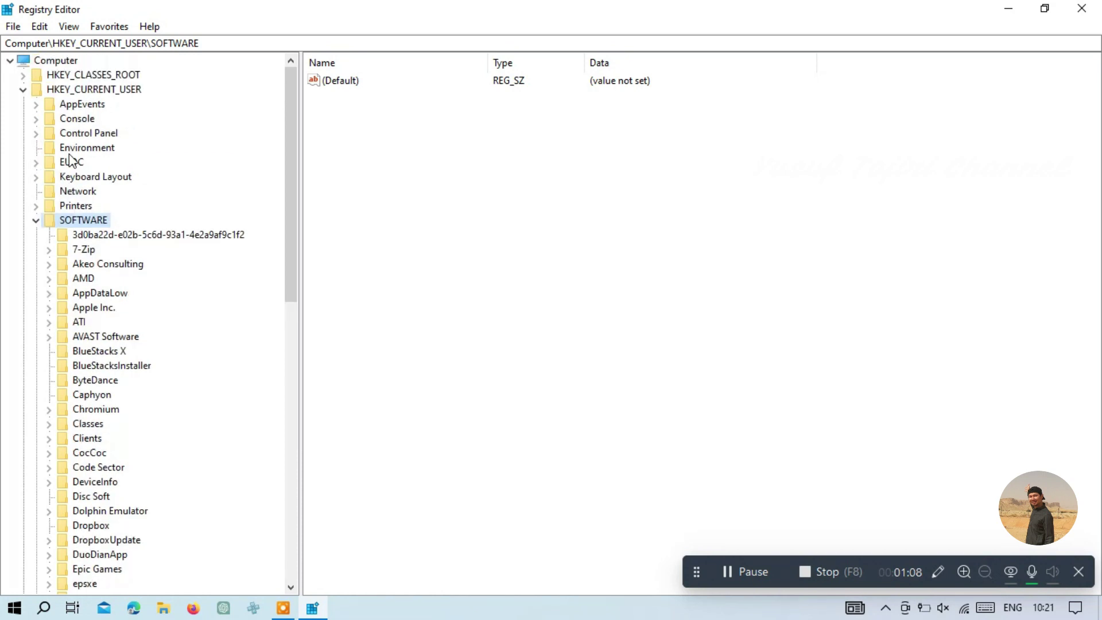
click(22, 91)
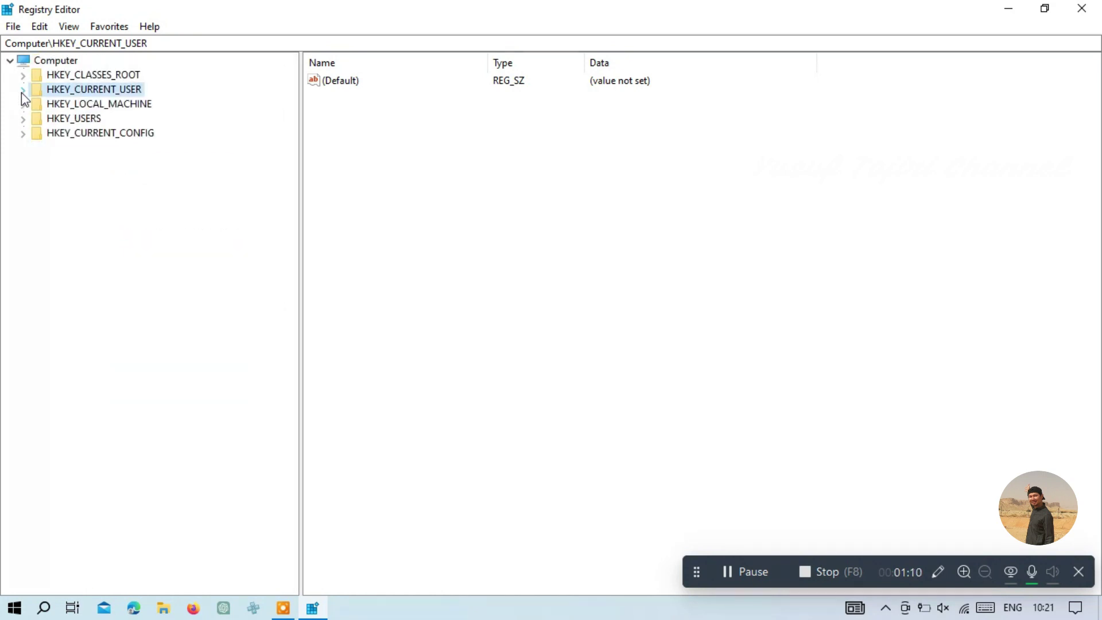
Expand HKEY_LOCAL_MACHINE and its SOFTWARE key to list the installed software entries.
click(118, 107)
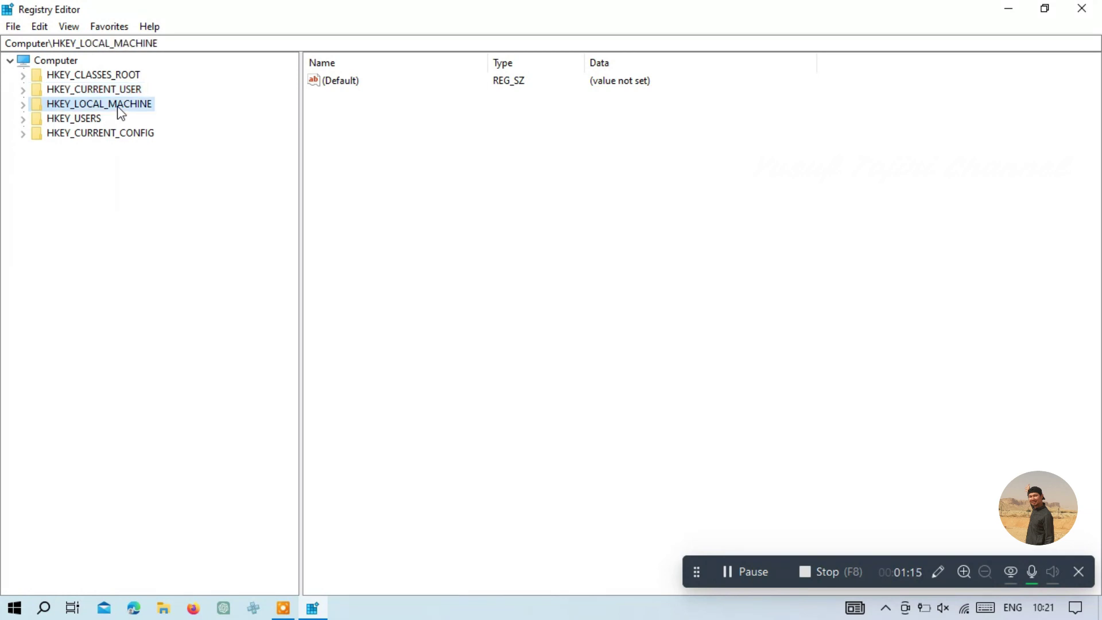
click(23, 105)
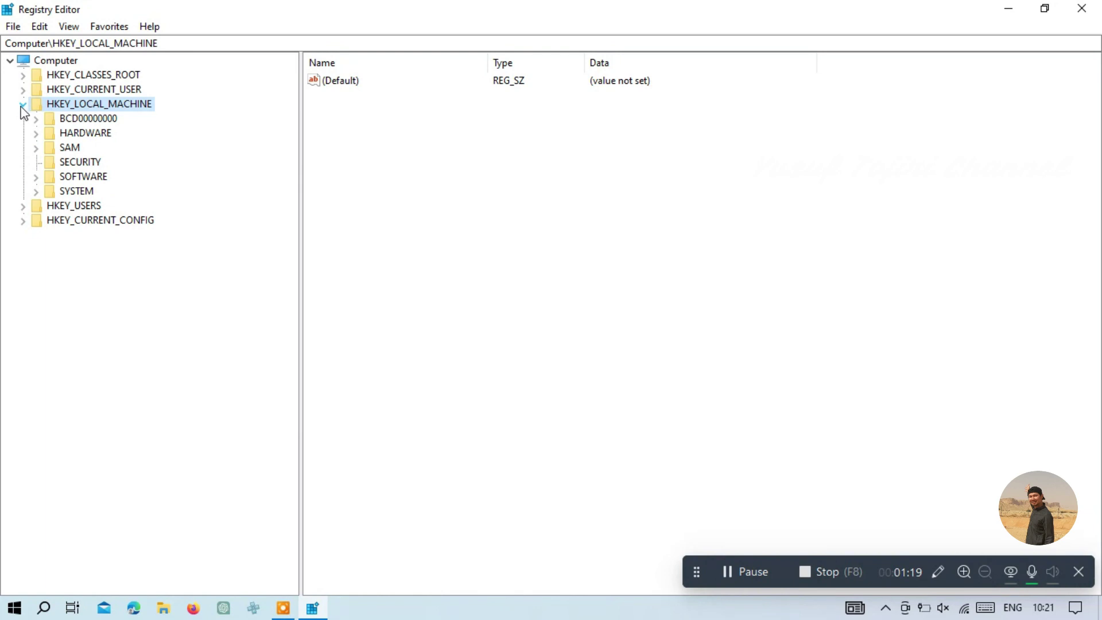
click(83, 176)
click(33, 177)
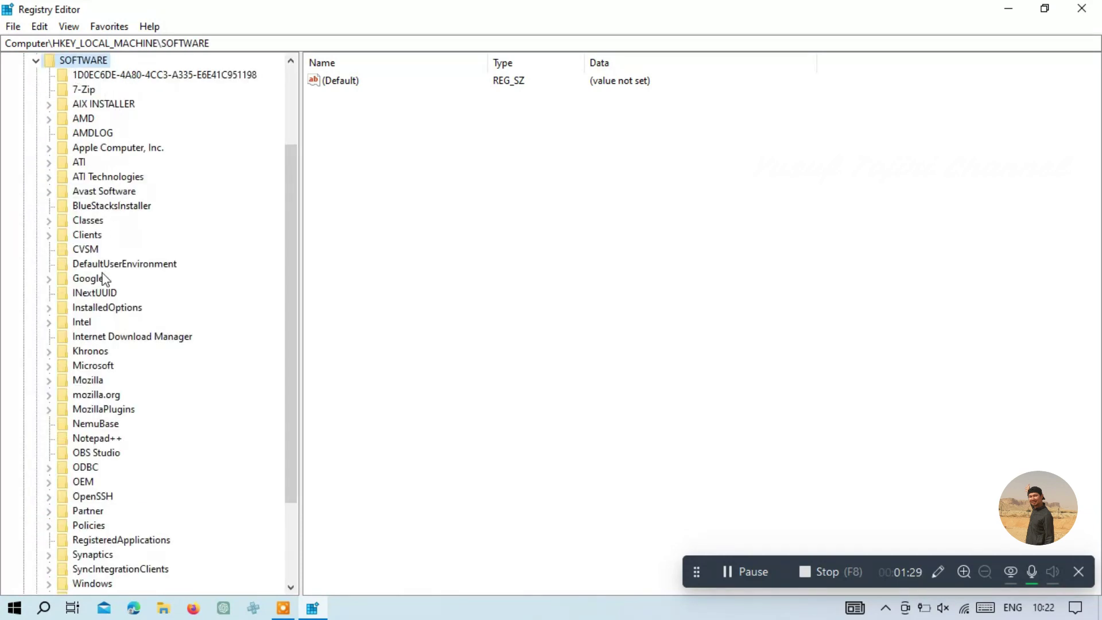
click(50, 324)
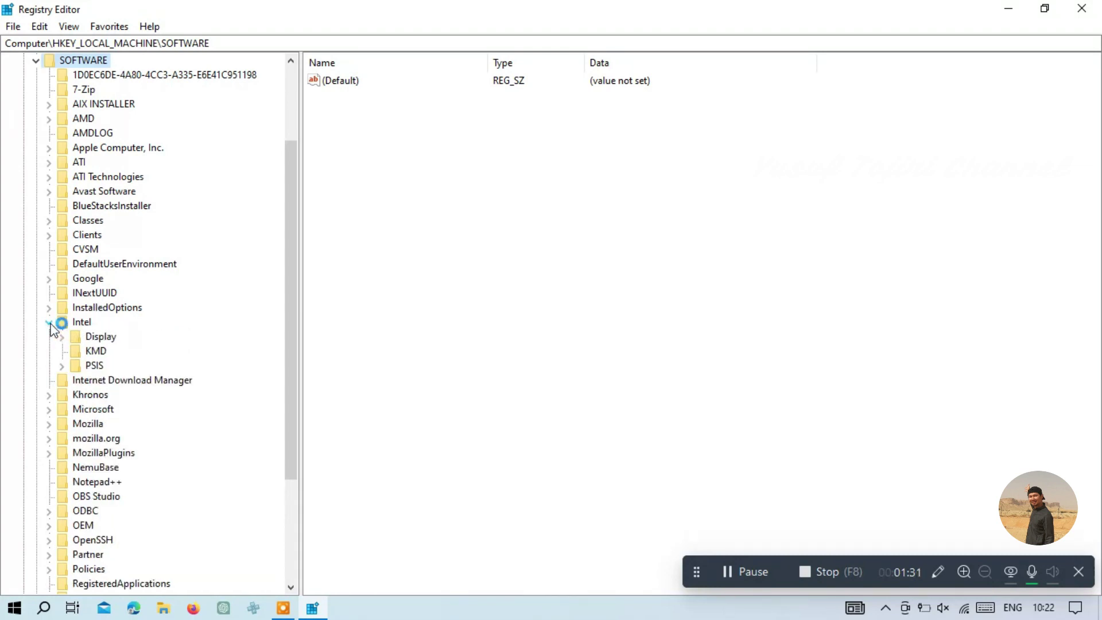
click(51, 325)
Permanently delete the Internet Download Manager key under HKEY_LOCAL_MACHINE\SOFTWARE and close the Registry Editor.
click(120, 338)
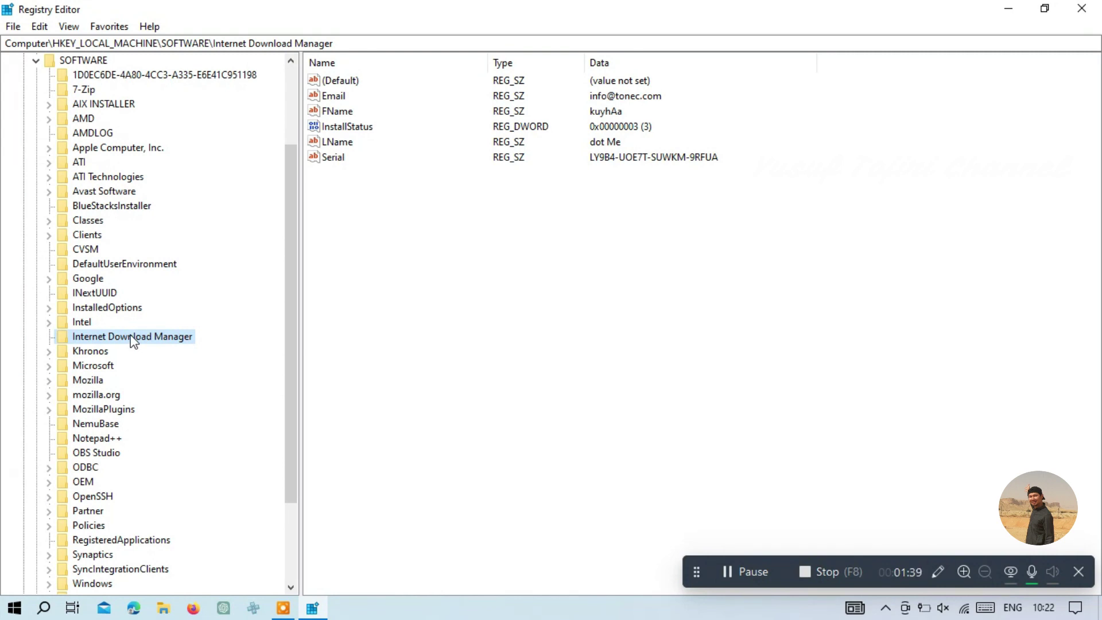
right_click(131, 338)
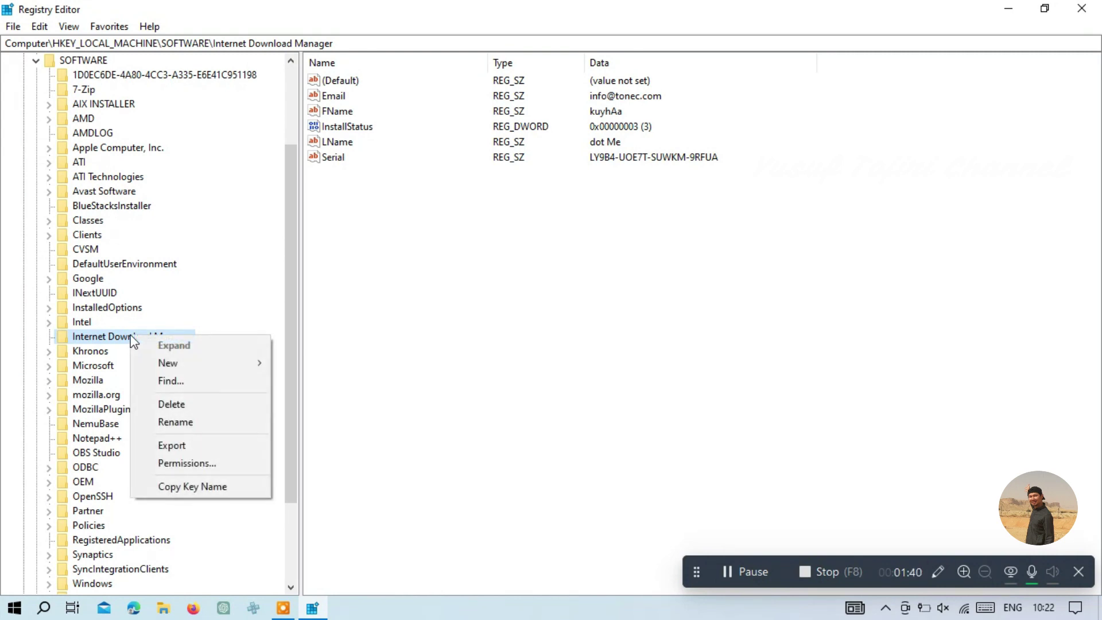
click(179, 405)
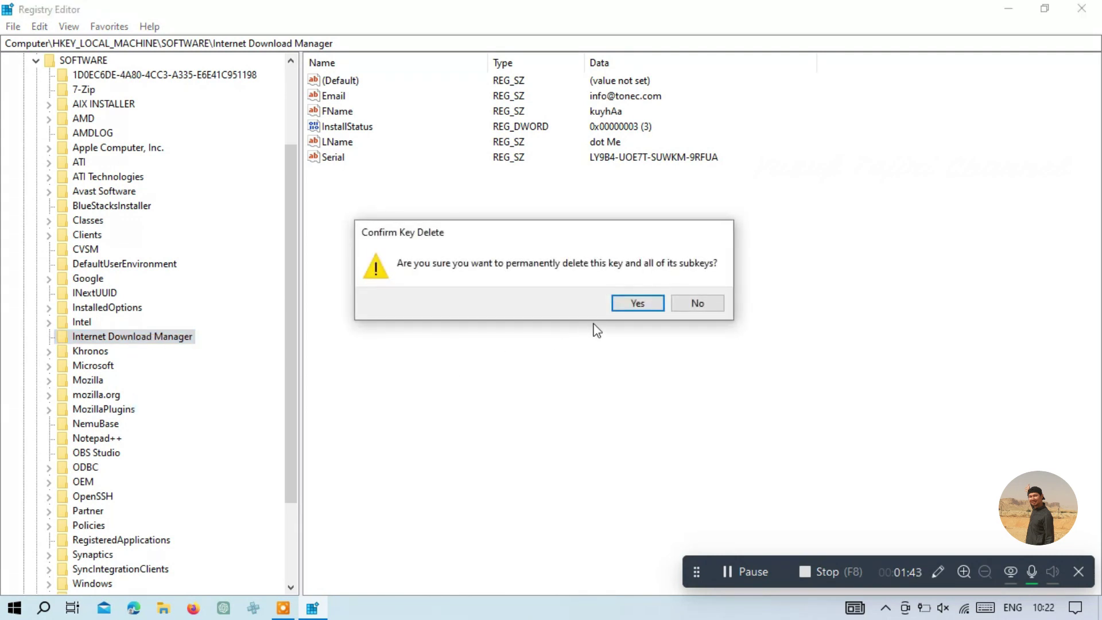
click(634, 305)
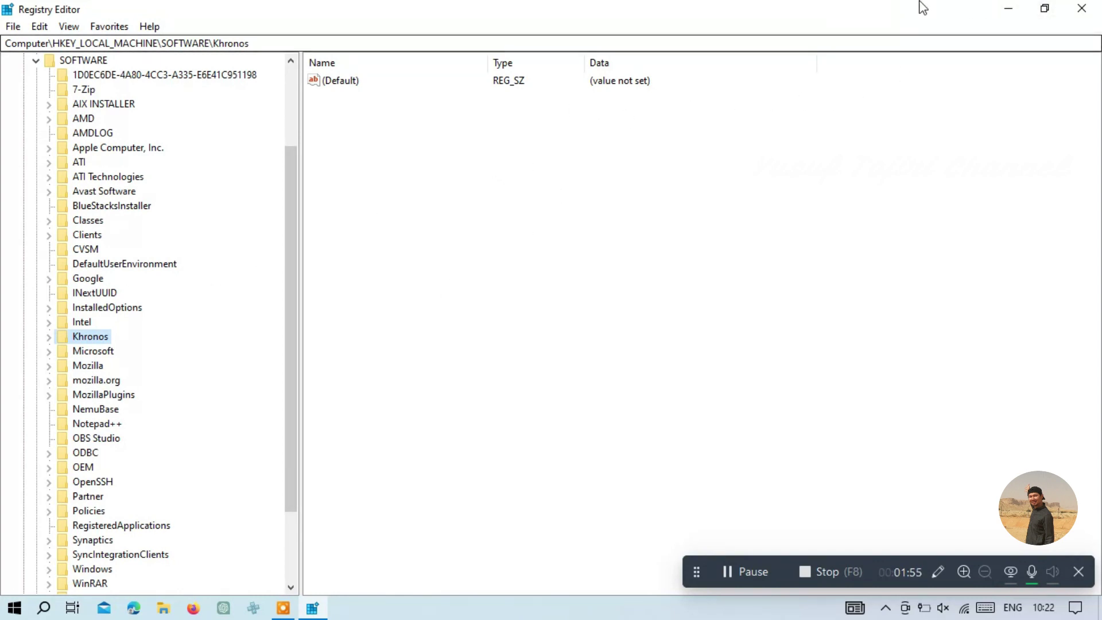
click(1082, 8)
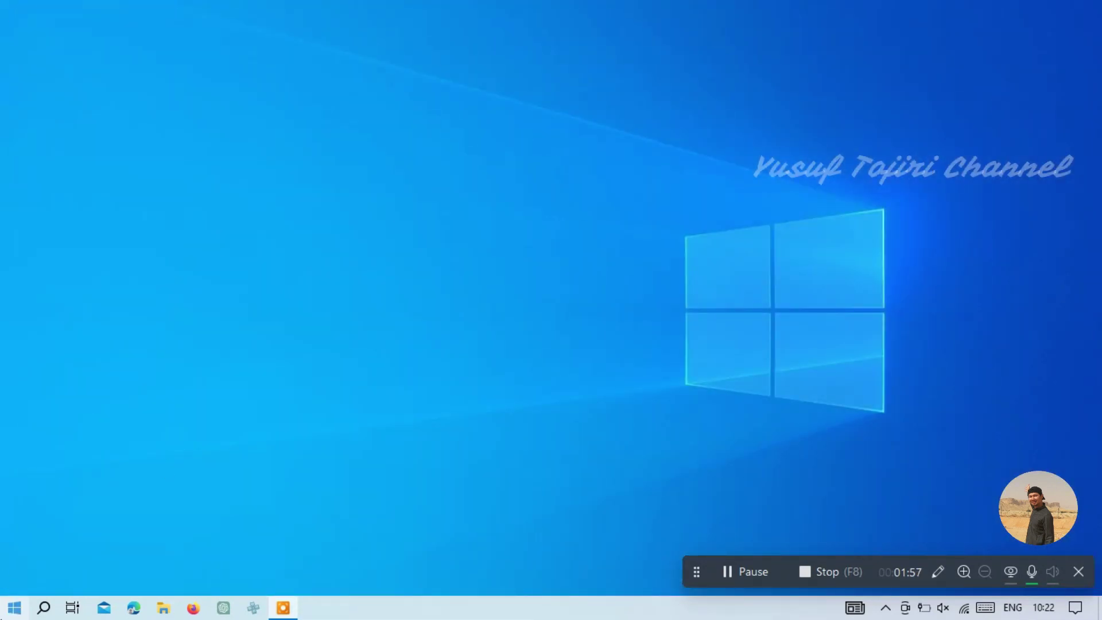
Display the computer's power options with Sleep, Shut down and Restart.
click(15, 607)
click(20, 576)
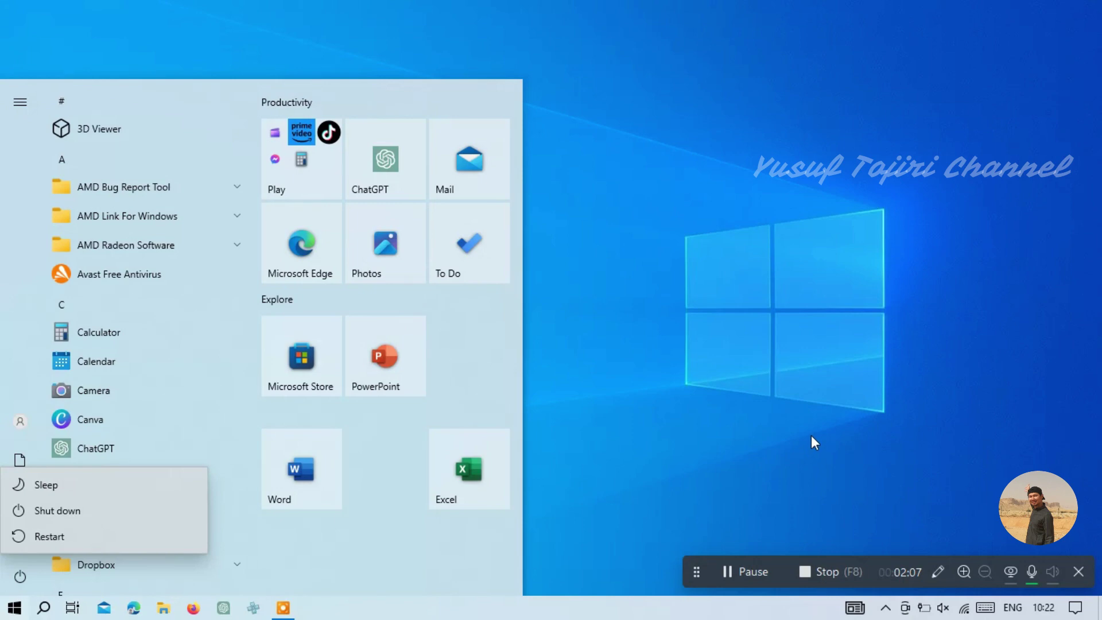
click(809, 576)
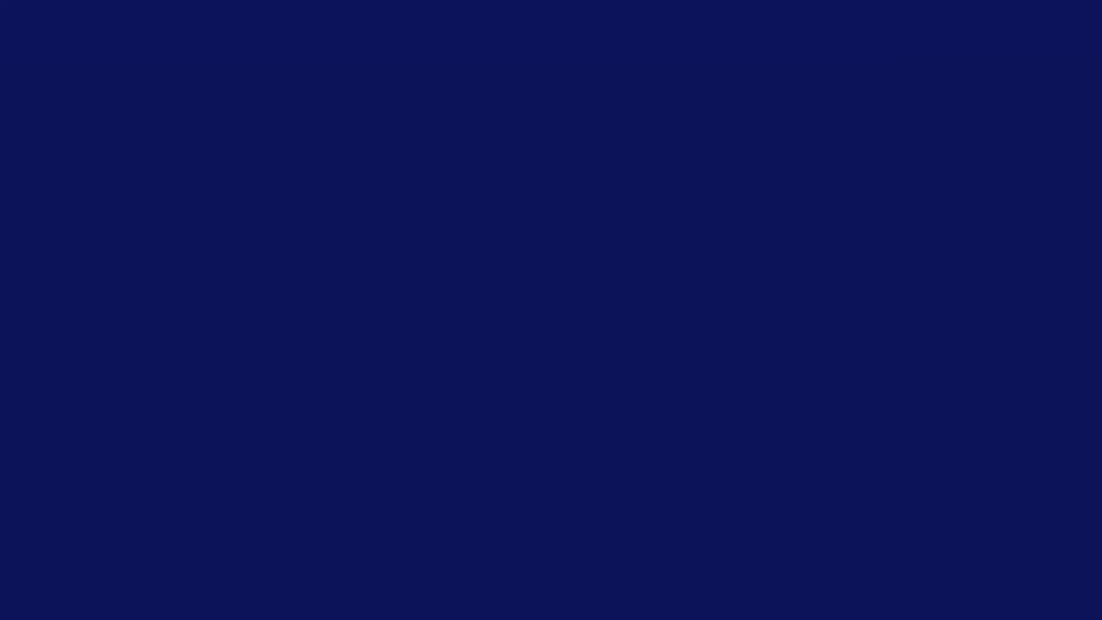